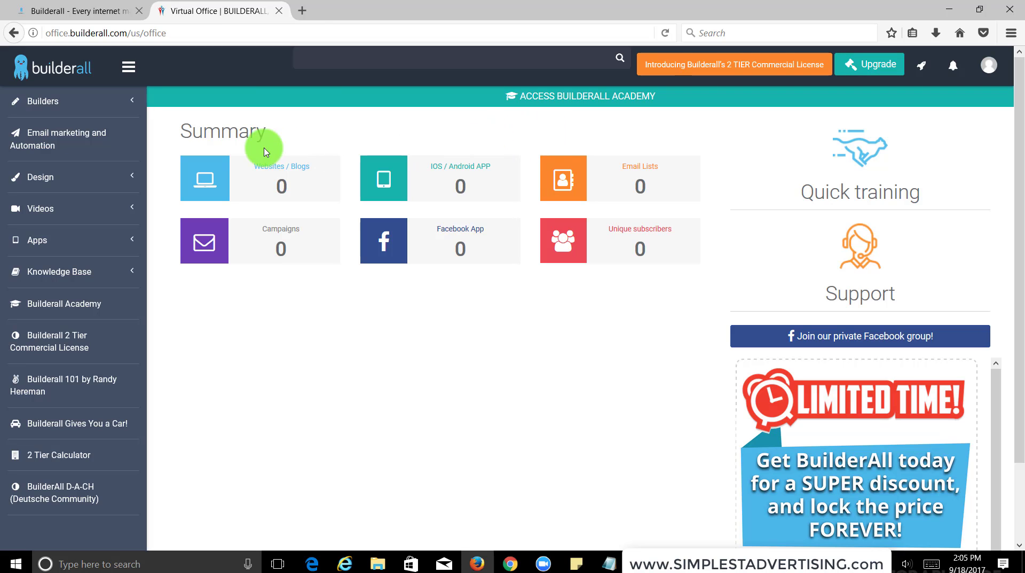
Highlight and then deselect the Summary heading text, and scroll the page to look it over.
left_click_drag(293, 130, 191, 136)
left_click(187, 134)
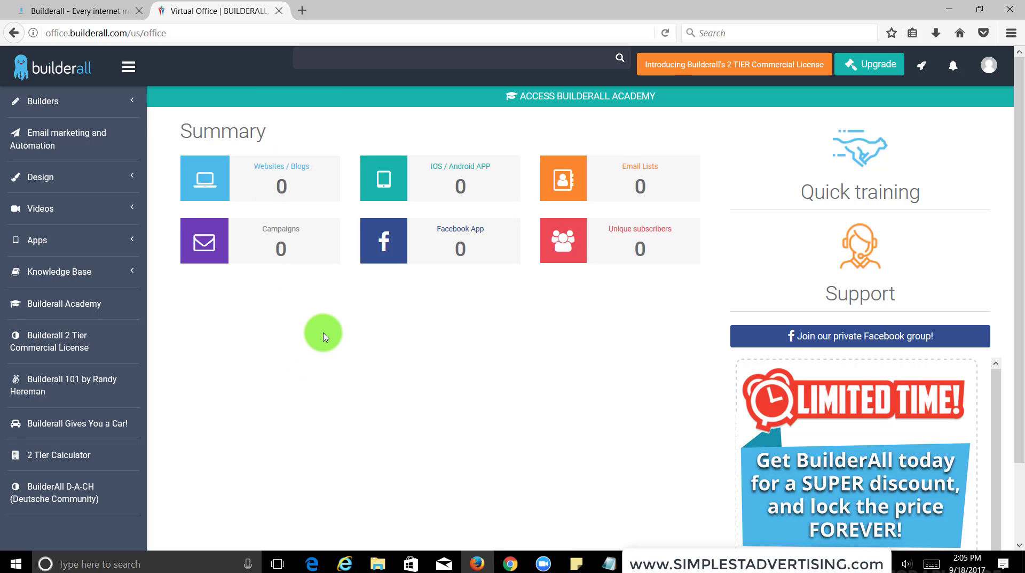
scroll(327, 329, "down", 3)
scroll(328, 334, "up", 2)
scroll(327, 334, "up", 1)
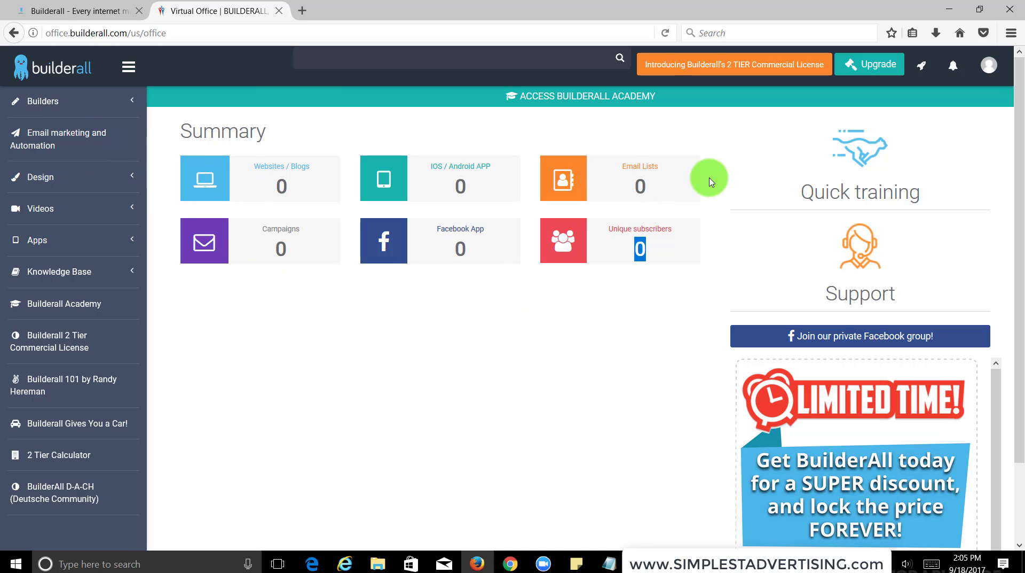
Launch Email marketing and Automation in a new tab, then close its connection error page.
left_click(51, 439)
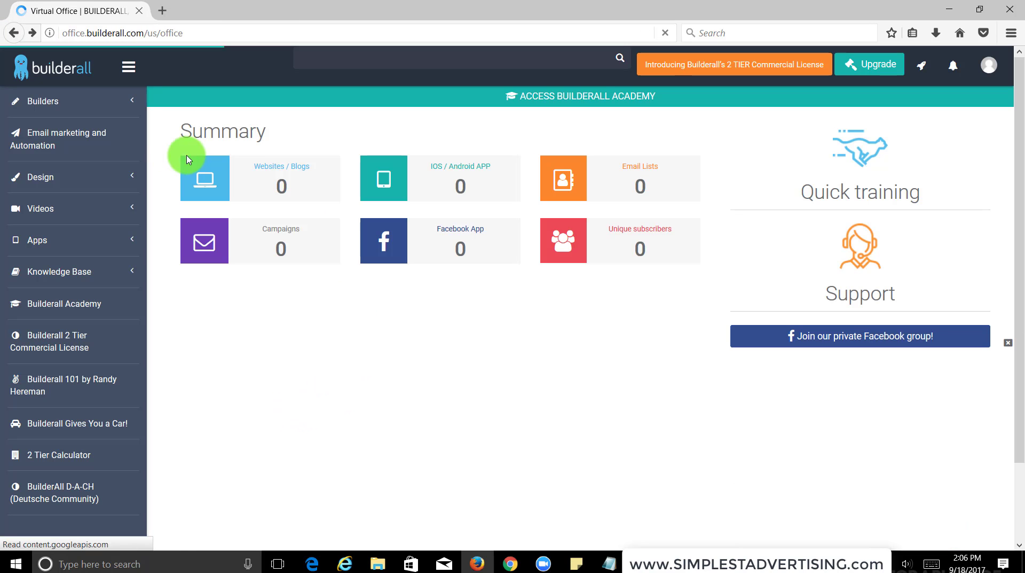
left_click(70, 140)
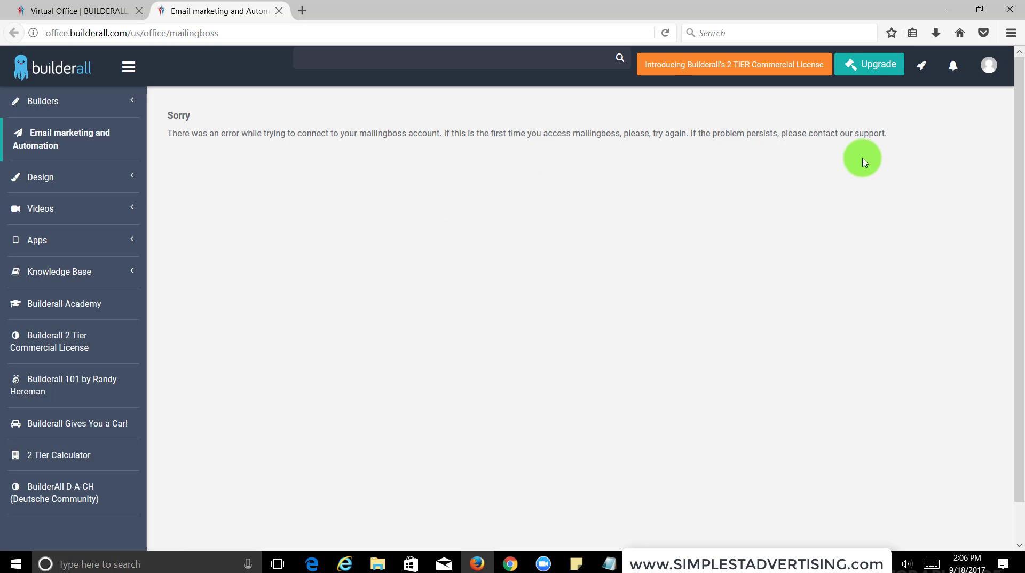
triple_click(486, 136)
left_click(419, 139)
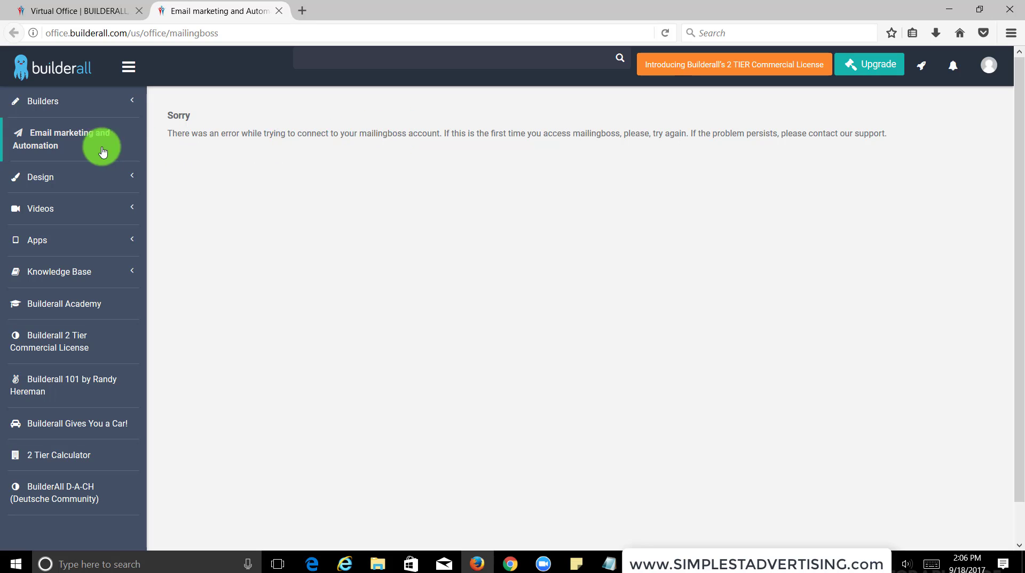
left_click(279, 12)
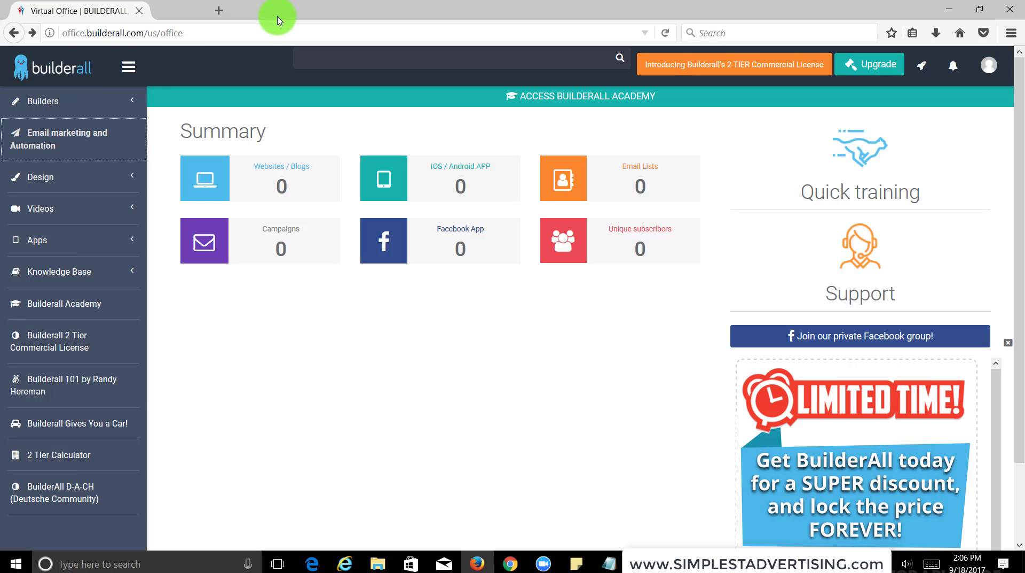
Reopen Email marketing and Automation, replace the first and last name in the wizard, and continue.
left_click(70, 138)
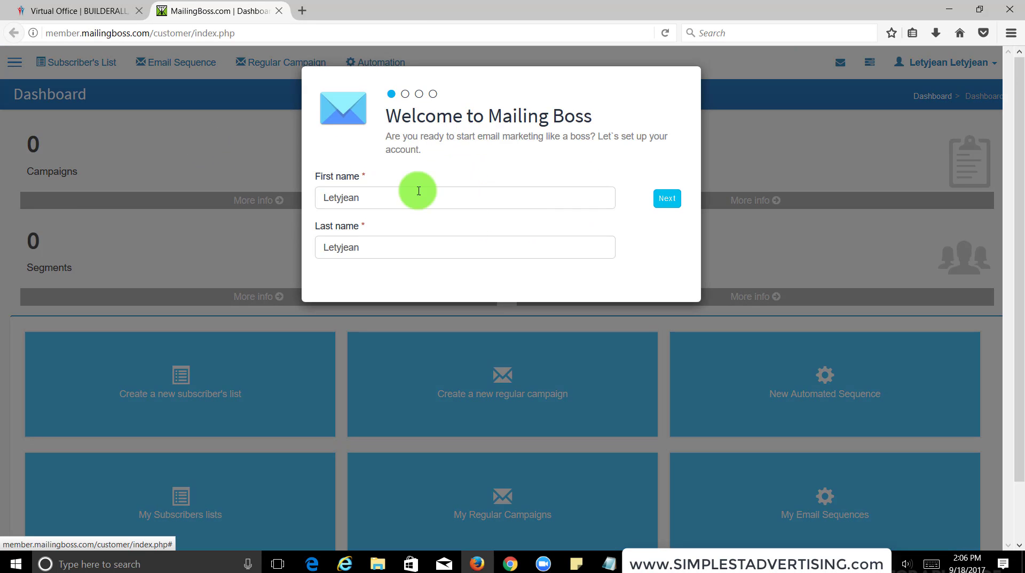
left_click(406, 198)
left_click_drag(380, 202, 425, 199)
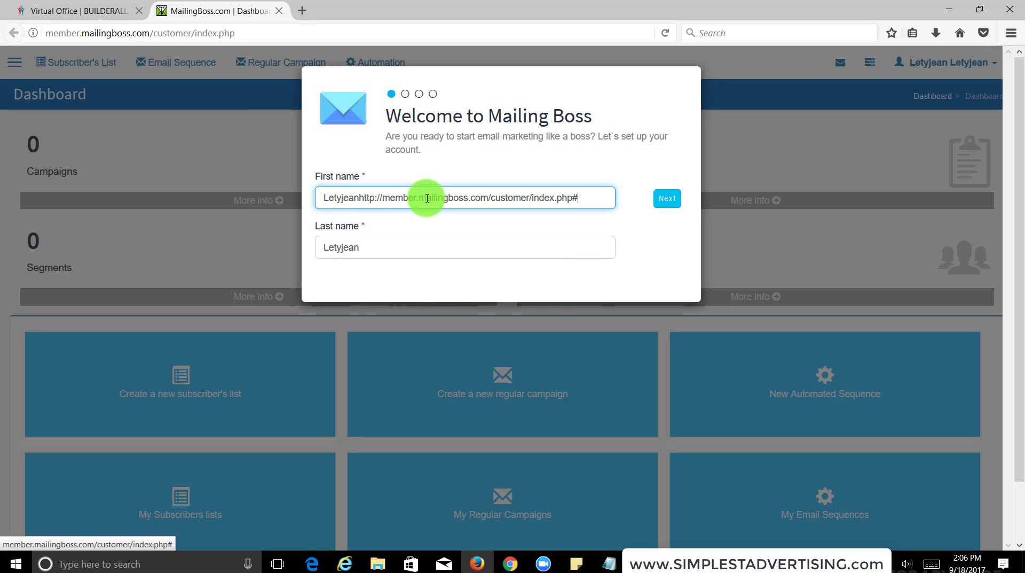
triple_click(441, 199)
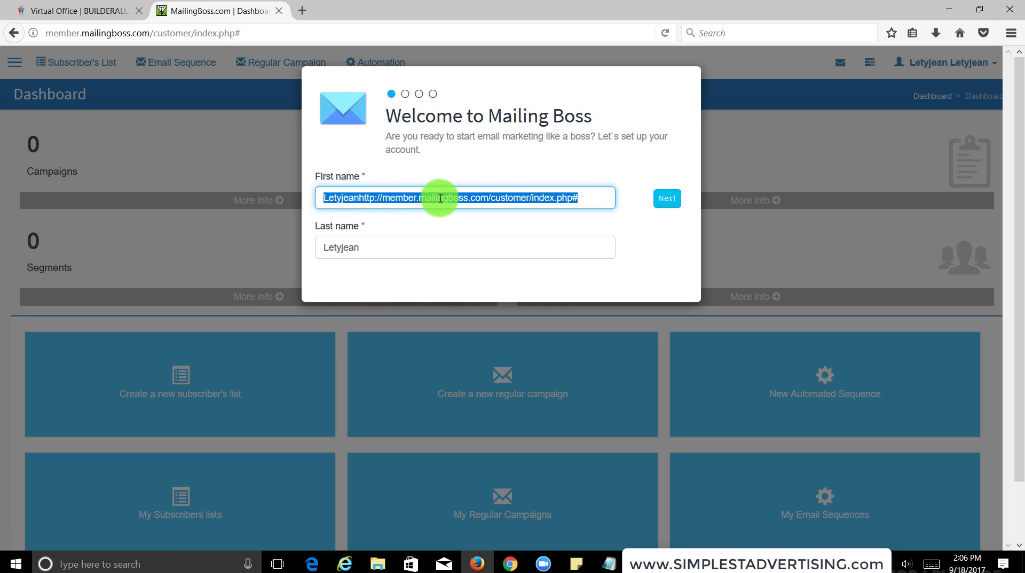
key("BackSpace")
key("Tab")
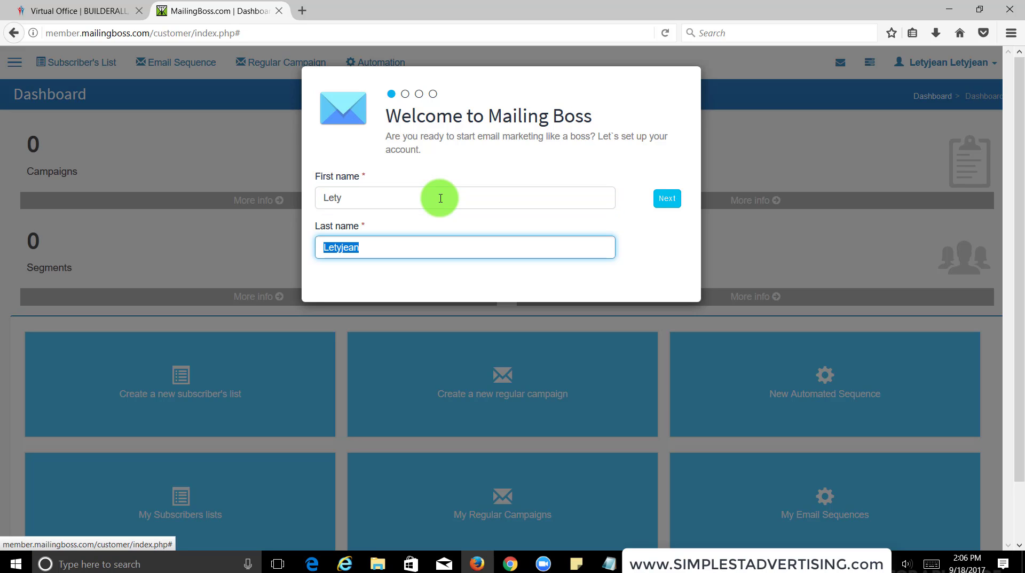
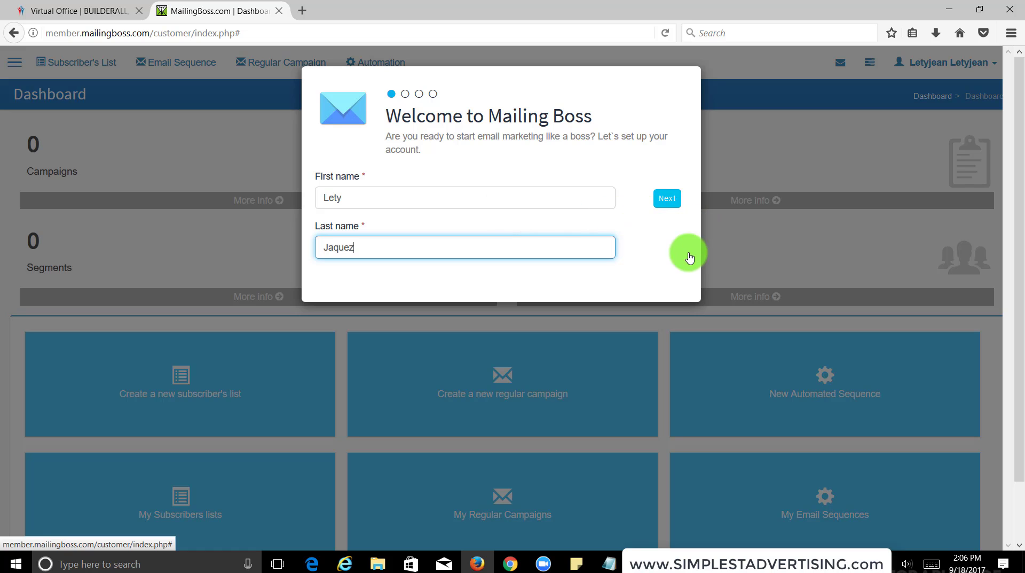
left_click(672, 199)
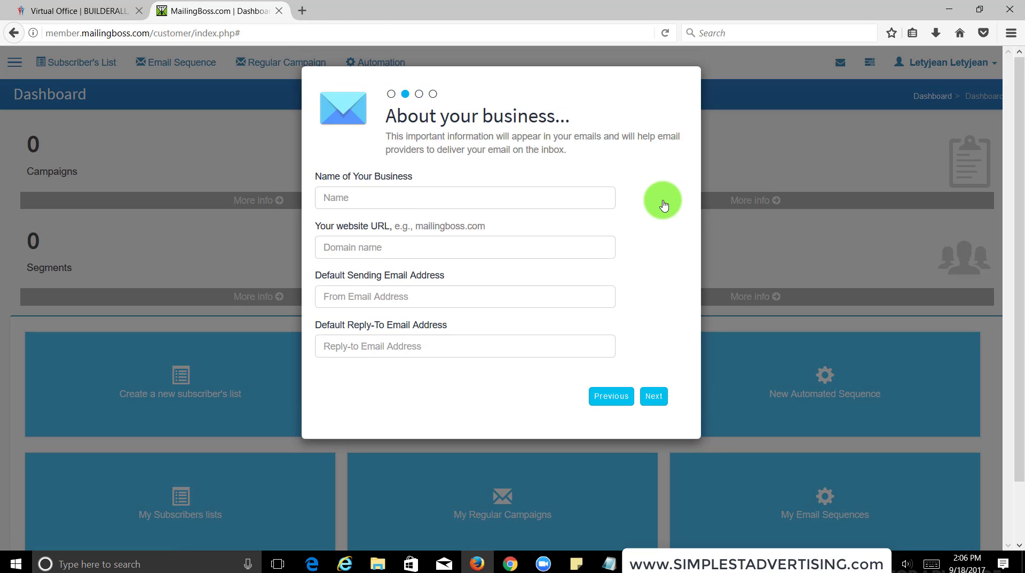
Enter the business name, website, and the same Gmail address as sending and reply-to email.
left_click(394, 199)
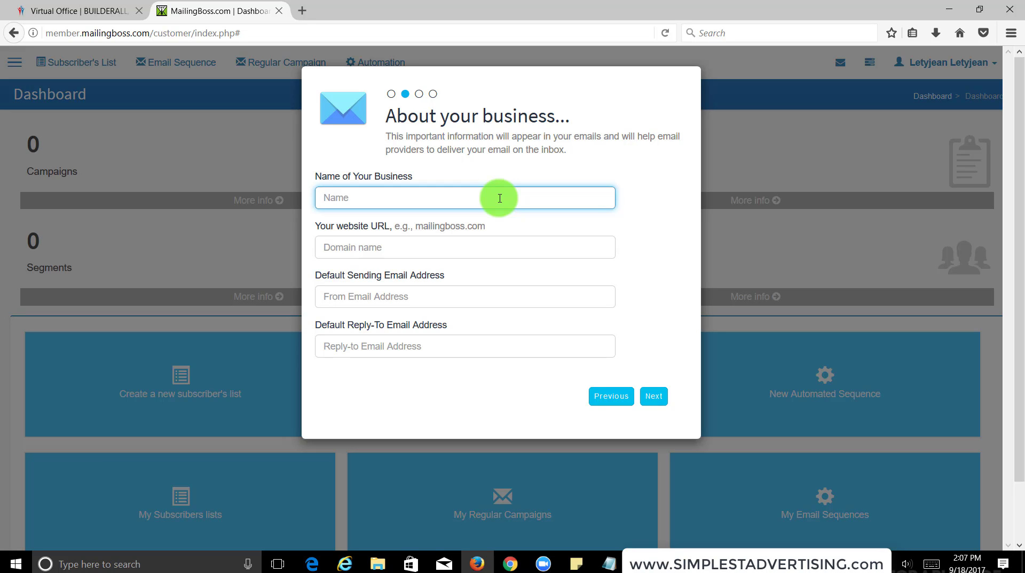
type("Lety")
key("Tab")
type("ww")
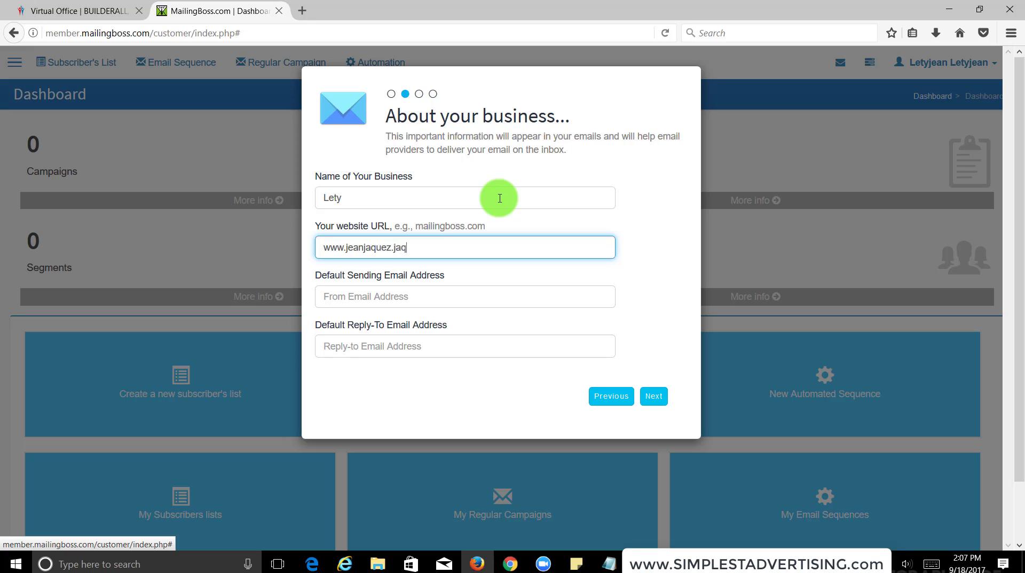
key("Tab")
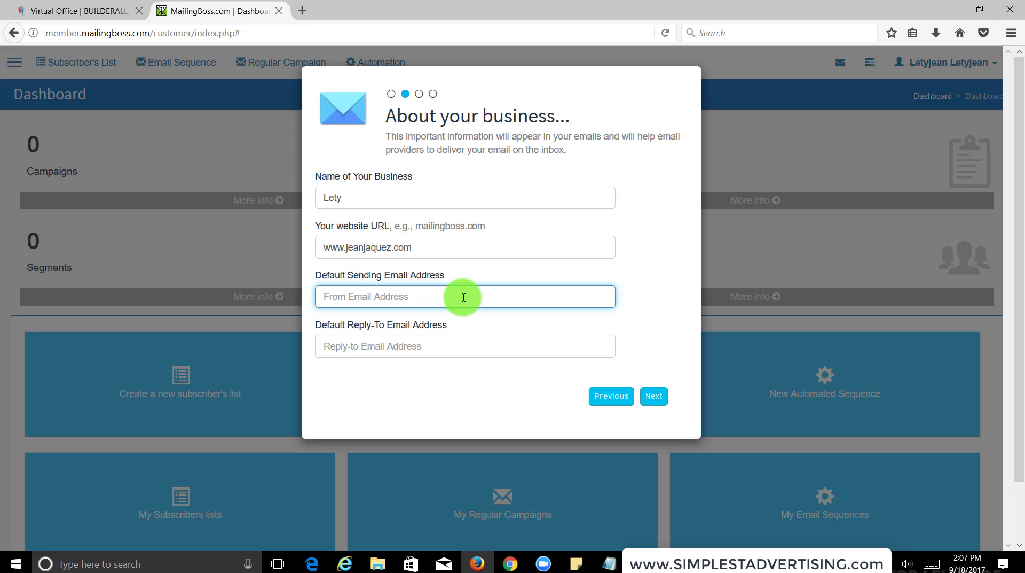
key("Tab")
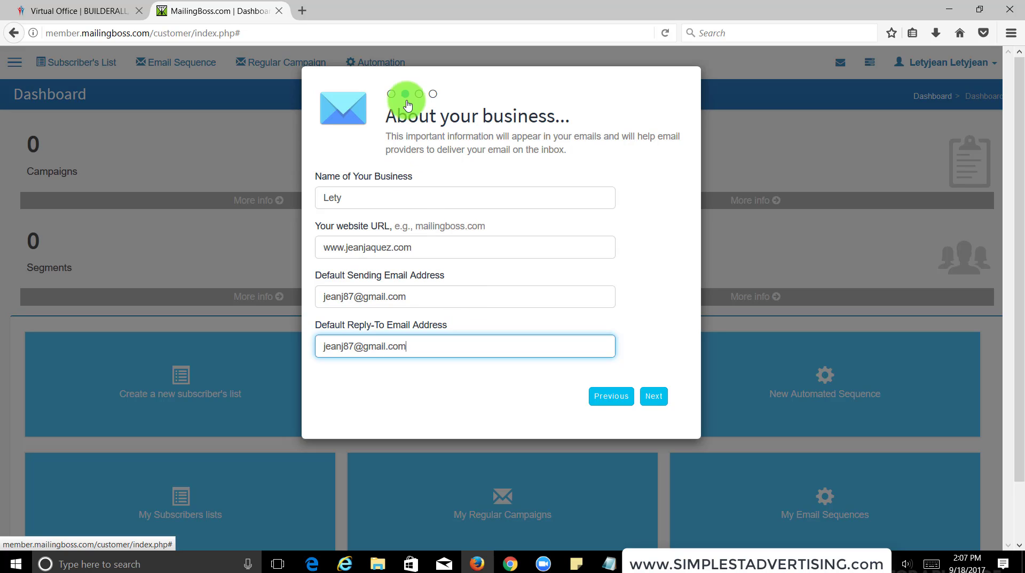
On the business address step, fill in the street address, city, state and zip code.
left_click(655, 395)
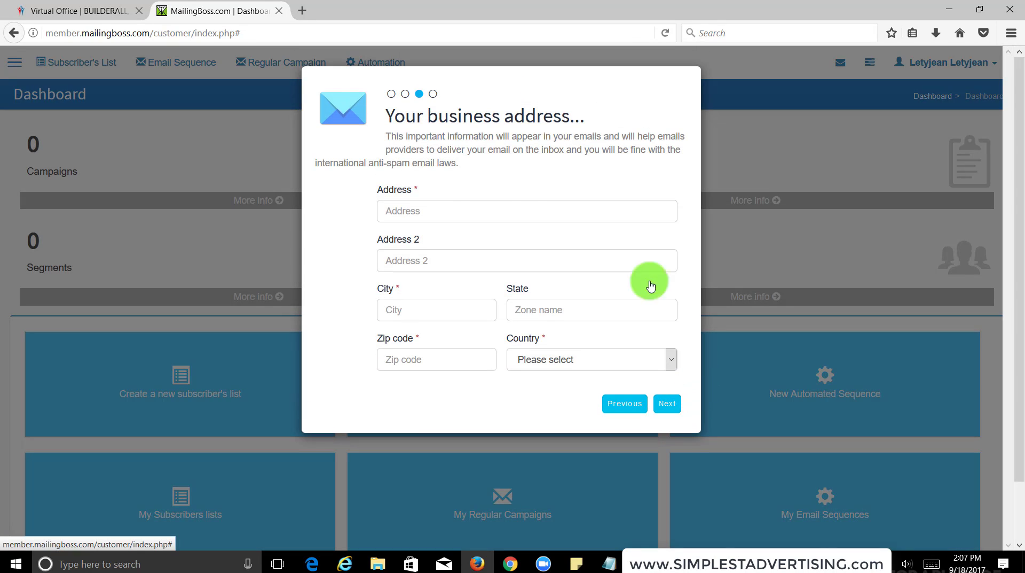
left_click(472, 214)
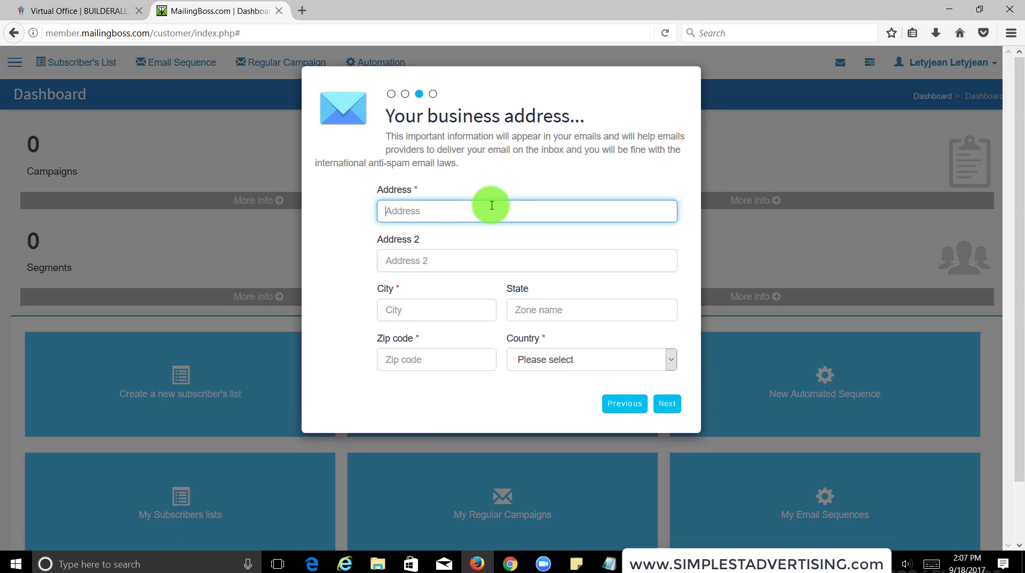
type("168")
key("Tab")
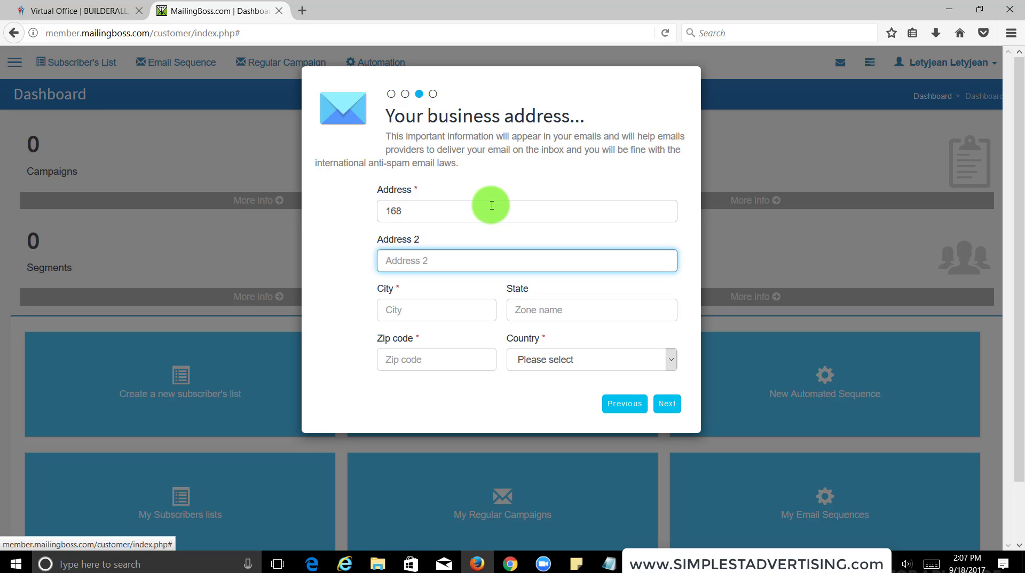
key("Tab")
type("for")
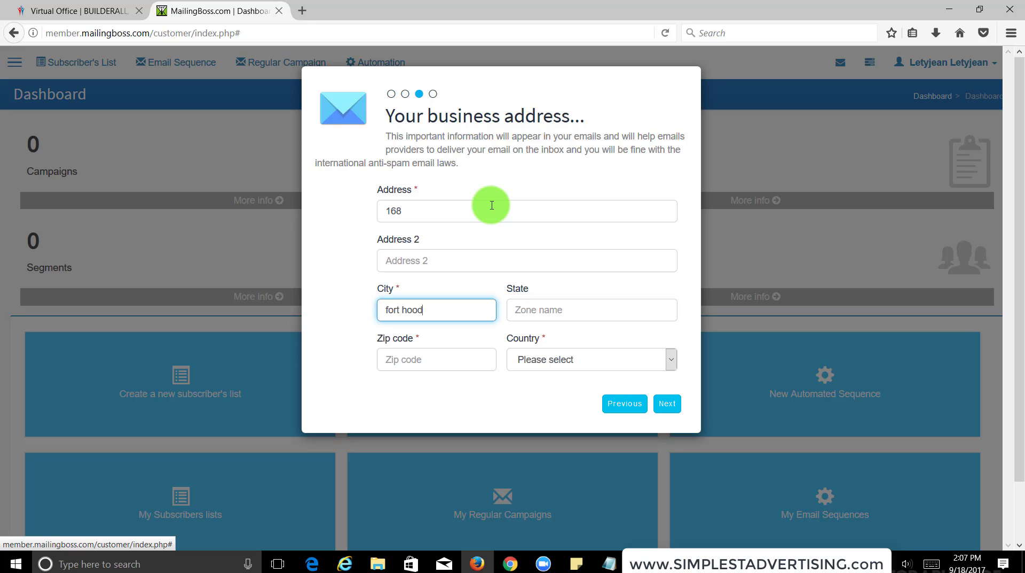
key("Tab")
type("T")
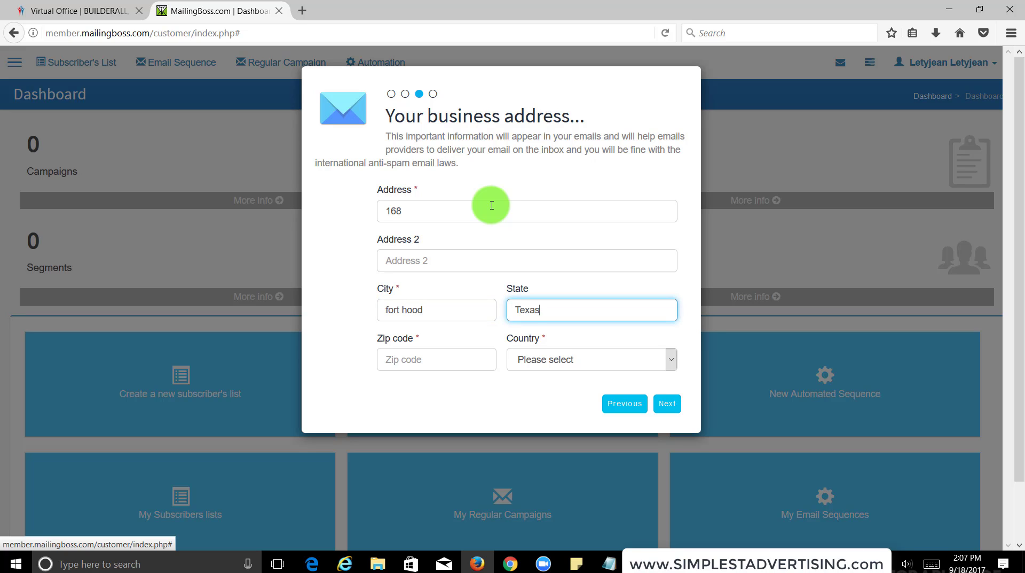
key("Tab")
type("7")
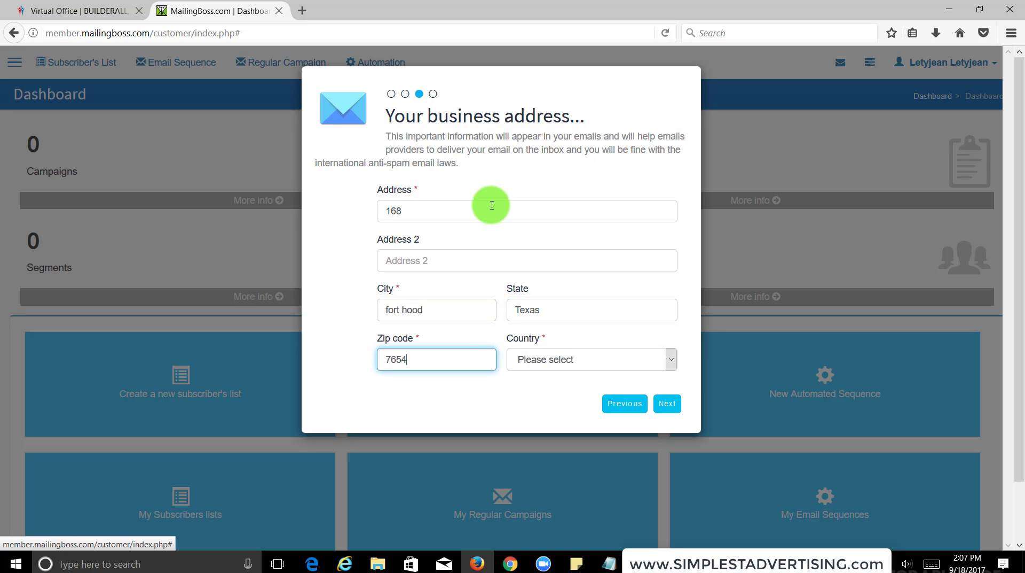
Pick a country beginning with U from the country list and finish the wizard.
left_click(568, 359)
key("u")
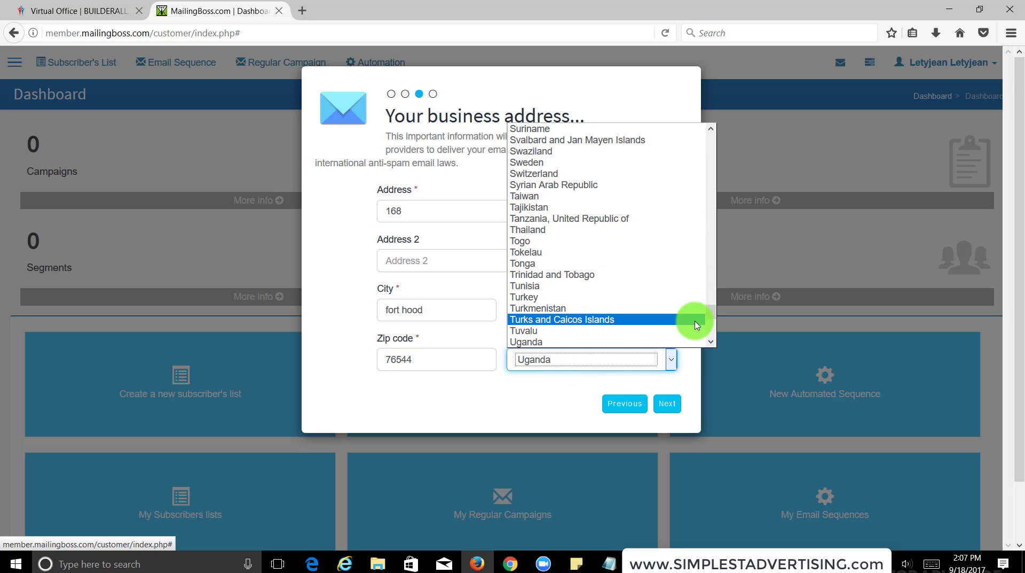
left_click(714, 348)
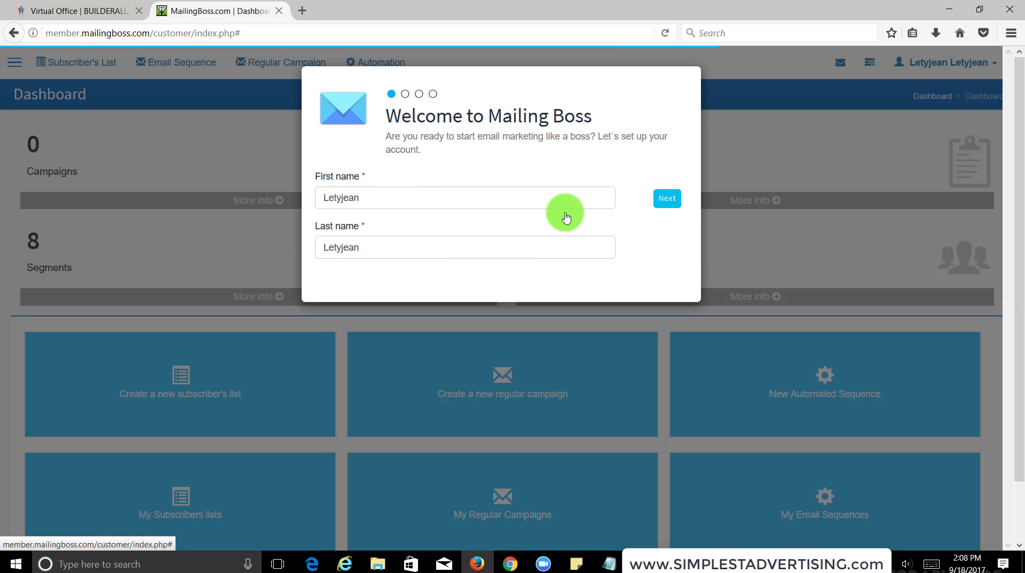
Fill in the business name, website URL, and the sending and reply-to e-mail addresses.
left_click(662, 200)
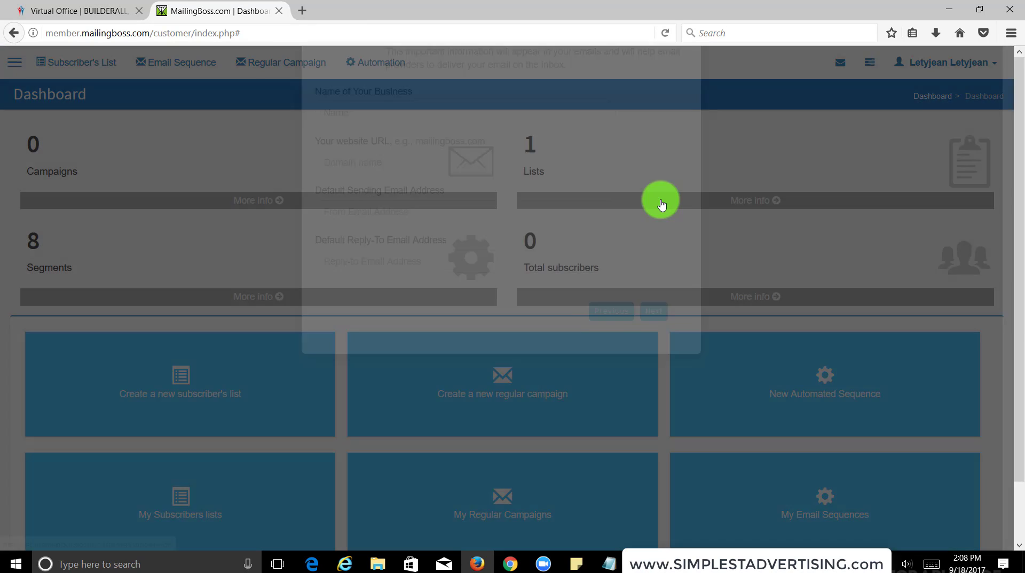
left_click(372, 201)
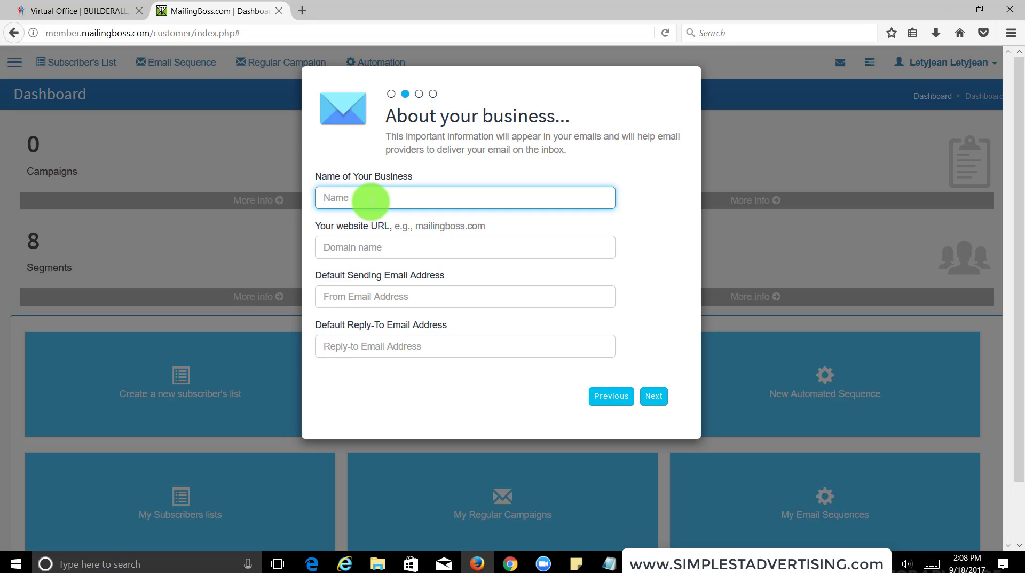
key("Tab")
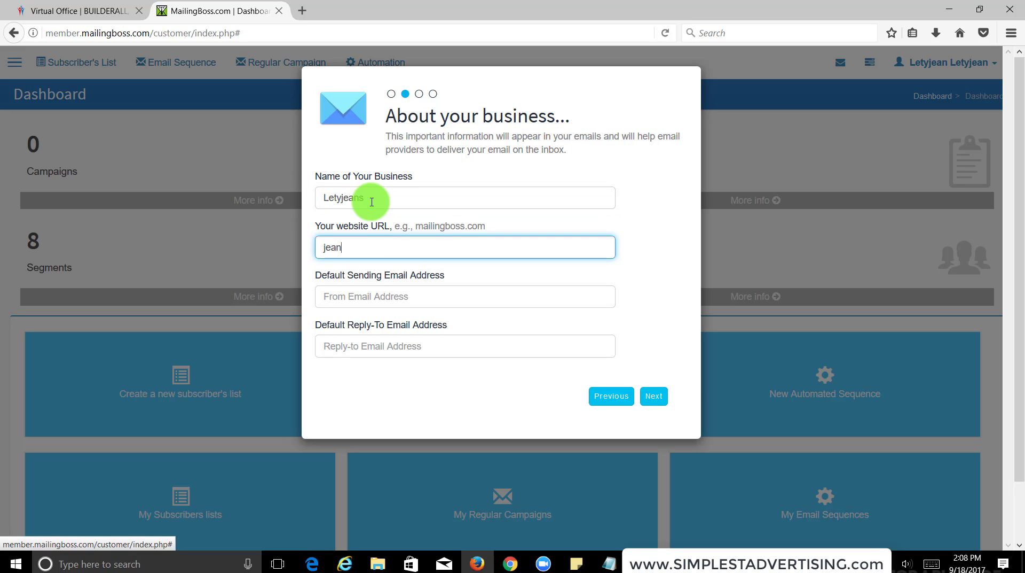
key("BackSpace")
key("BackSpace")
key("BackSpace")
key("BackSpace")
key("Tab")
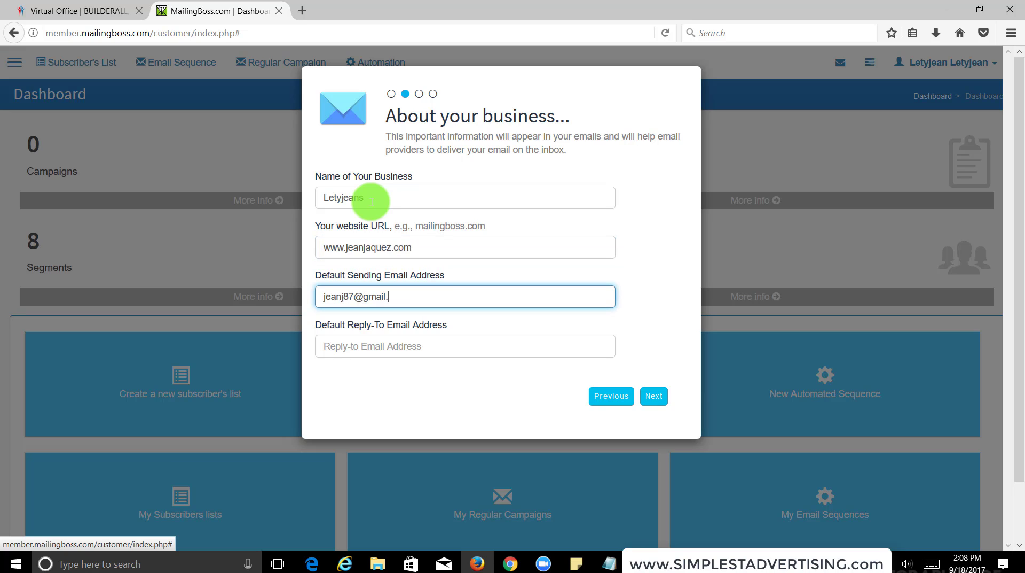
key("Tab")
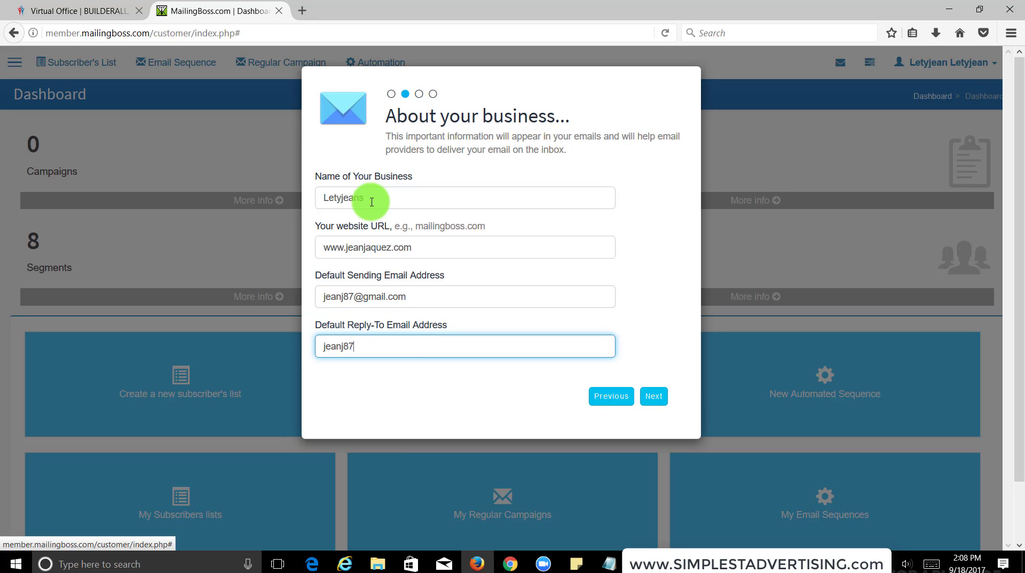
On the address step, enter the street address, second line, state and corrected zip code.
left_click(654, 397)
left_click(467, 210)
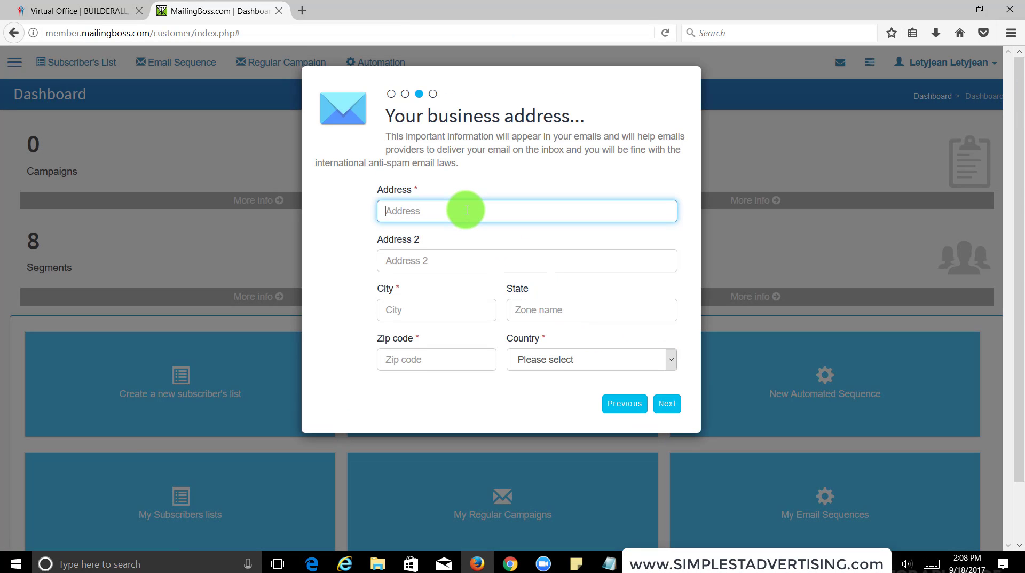
key("Tab")
key("Tab")
key("Tab")
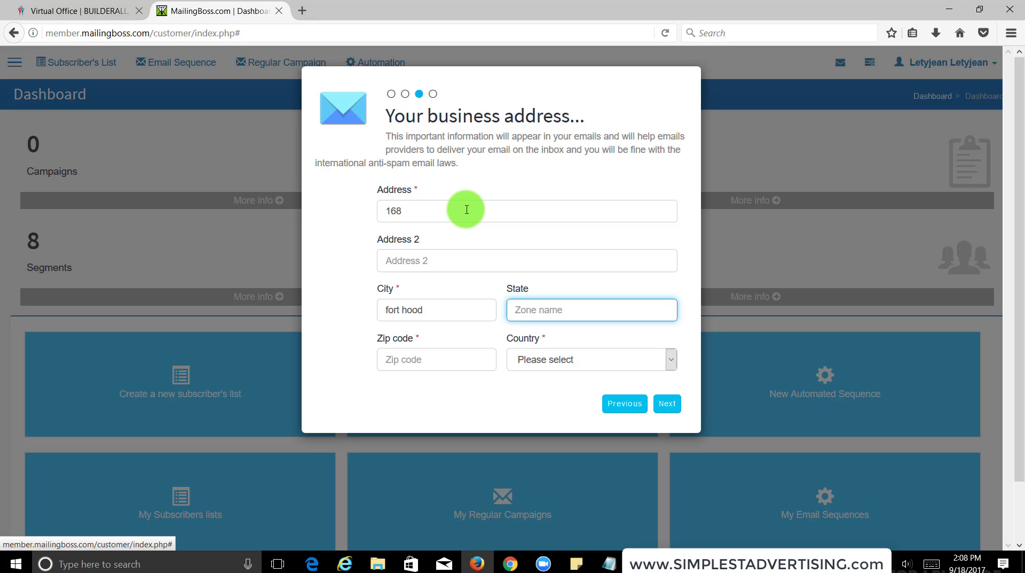
key("Tab")
key("BackSpace")
key("BackSpace")
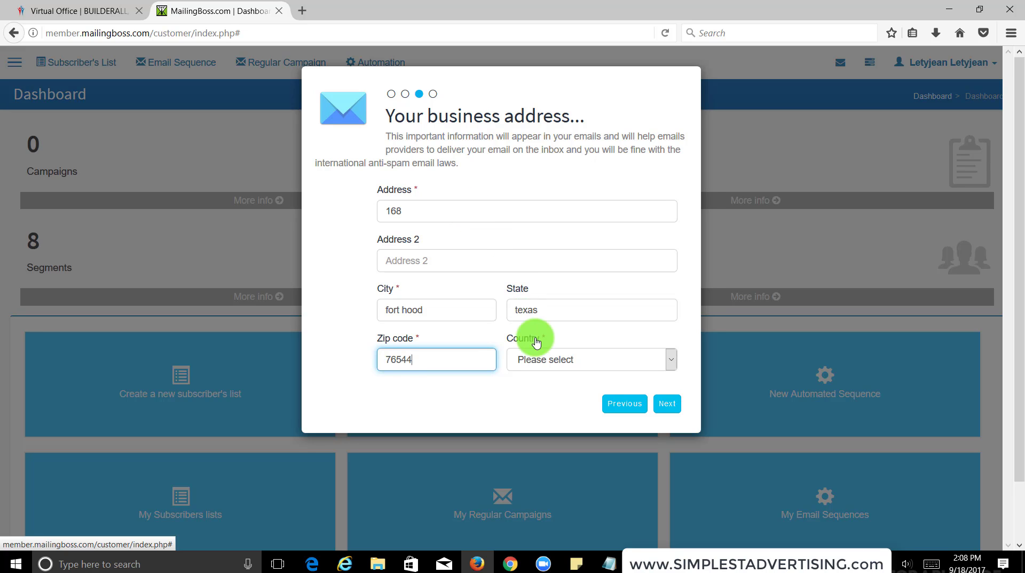
Choose United States as the country and submit the address to finish setup.
left_click(543, 358)
type("u")
key("Down")
key("Down")
key("Down")
key("Down")
left_click(552, 343)
left_click(665, 404)
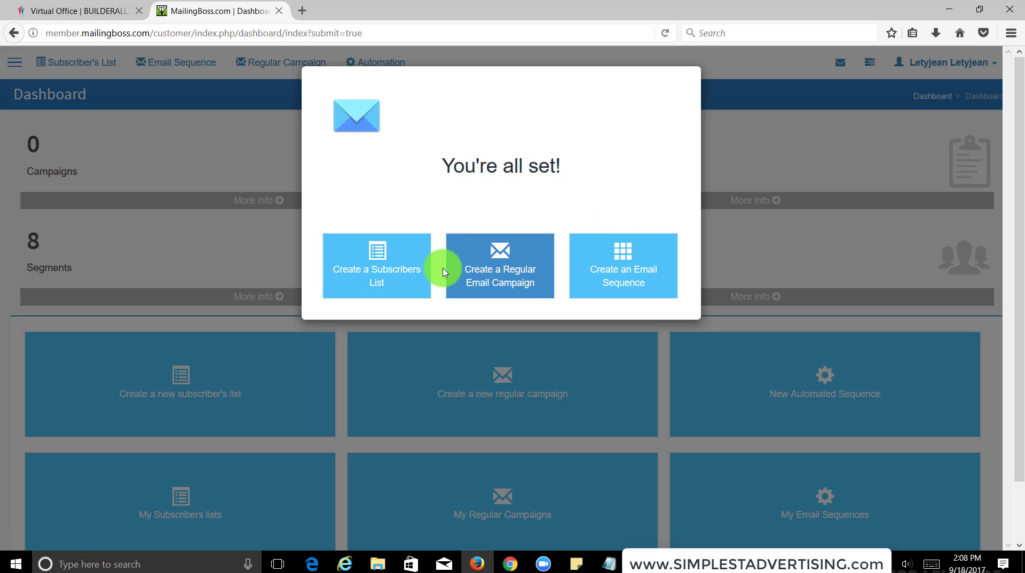
Choose Create a Subscribers List and click into the new list's Name field.
left_click(391, 272)
left_click(379, 244)
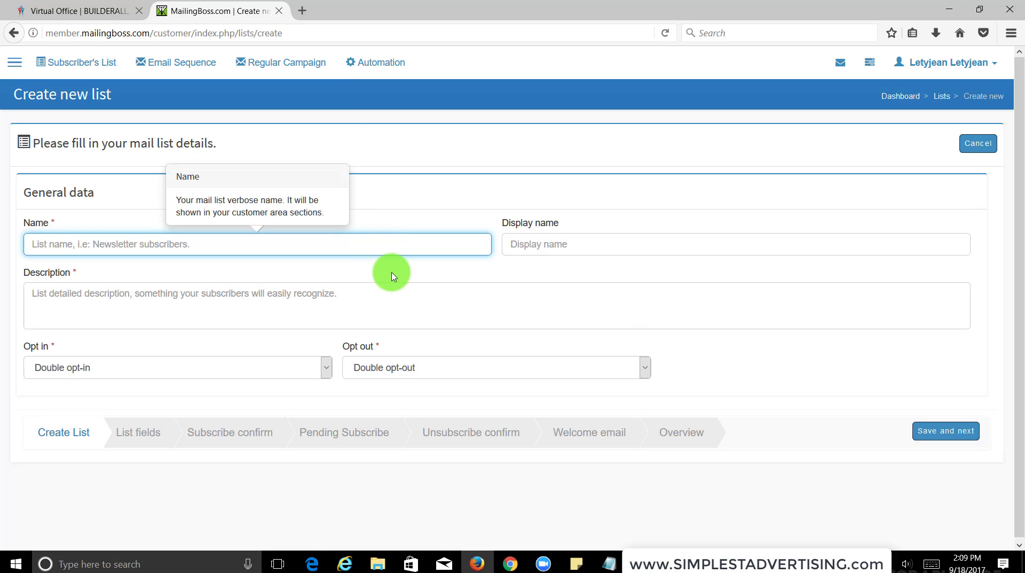
Name the list 'Letys Test list' and reuse that text as its display name and description.
left_click(389, 245)
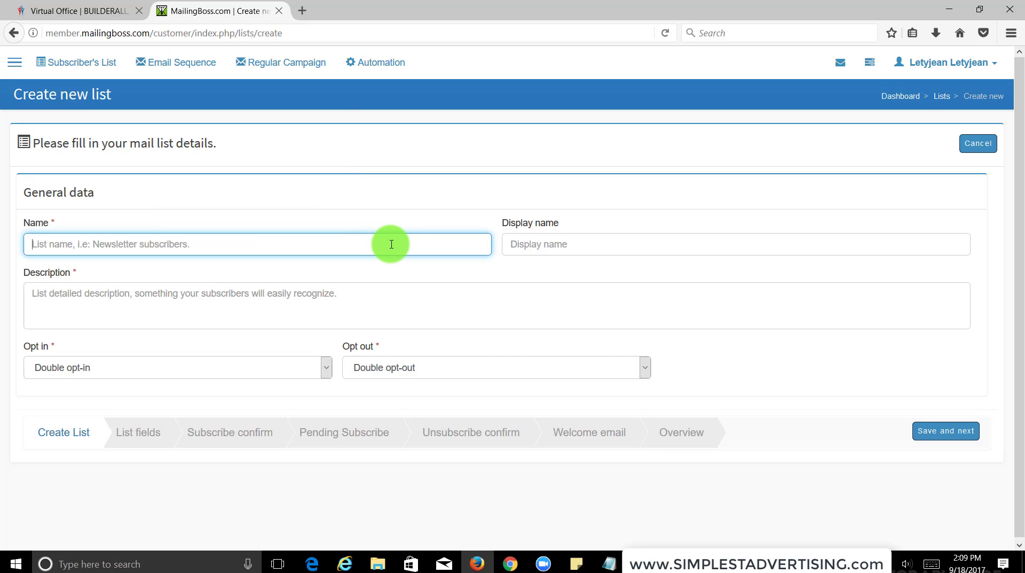
left_click(380, 244)
type("L")
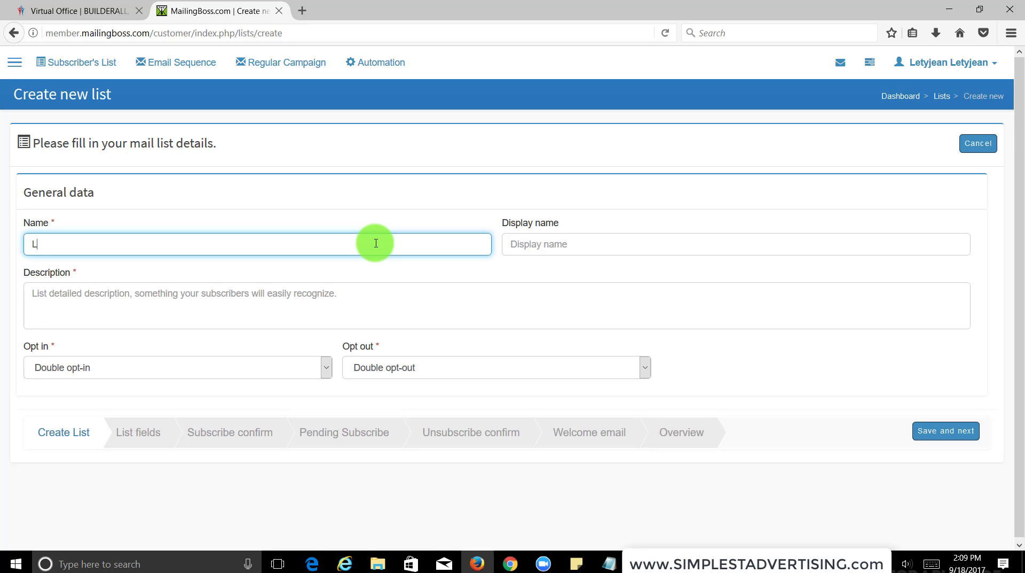
type("etys Test list")
key("ctrl+a")
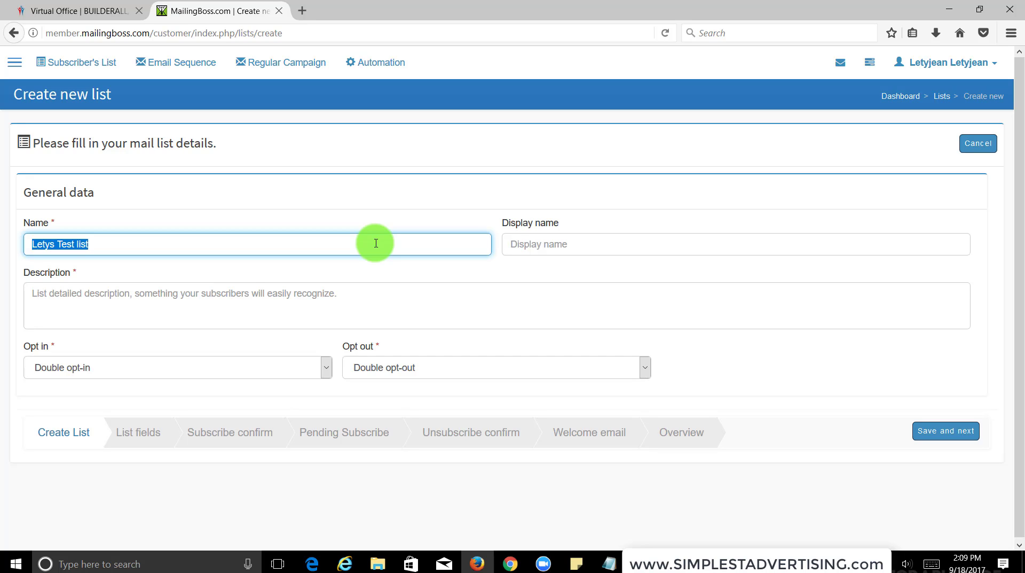
key("ctrl+c")
key("Tab")
key("ctrl+v")
key("Tab")
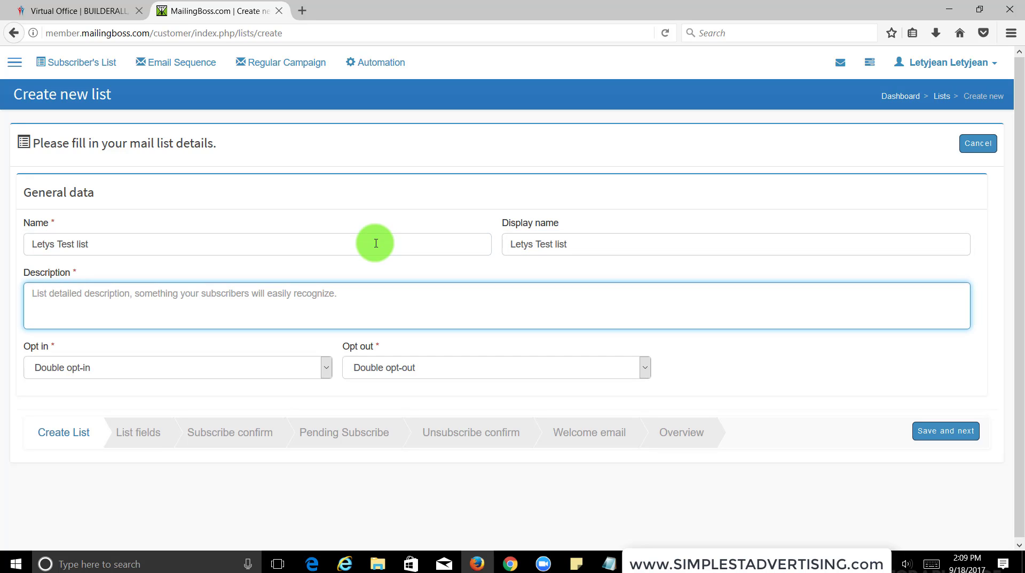
key("ctrl+v")
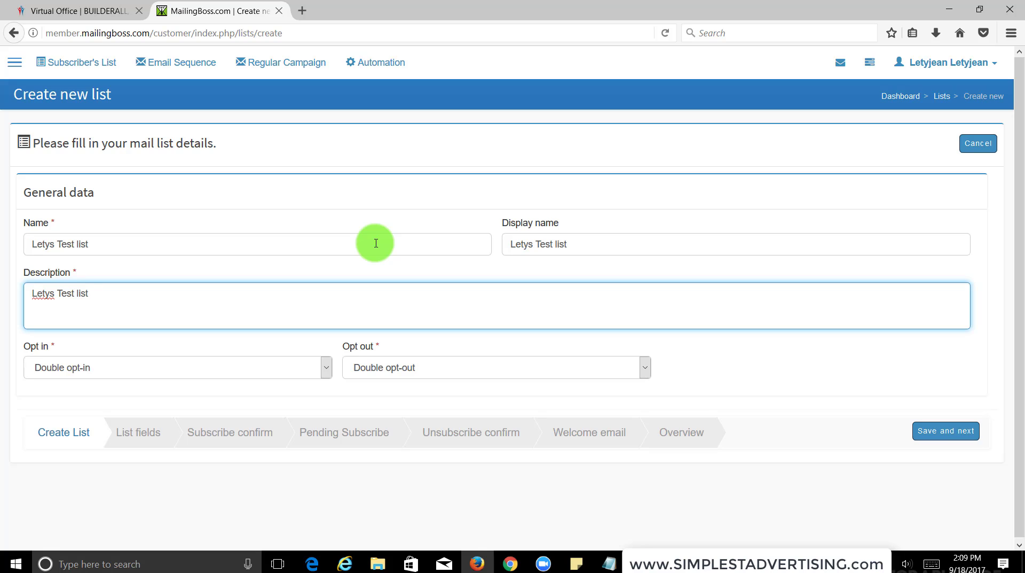
Set both Opt in and Opt out to Single and save the list details.
left_click(213, 368)
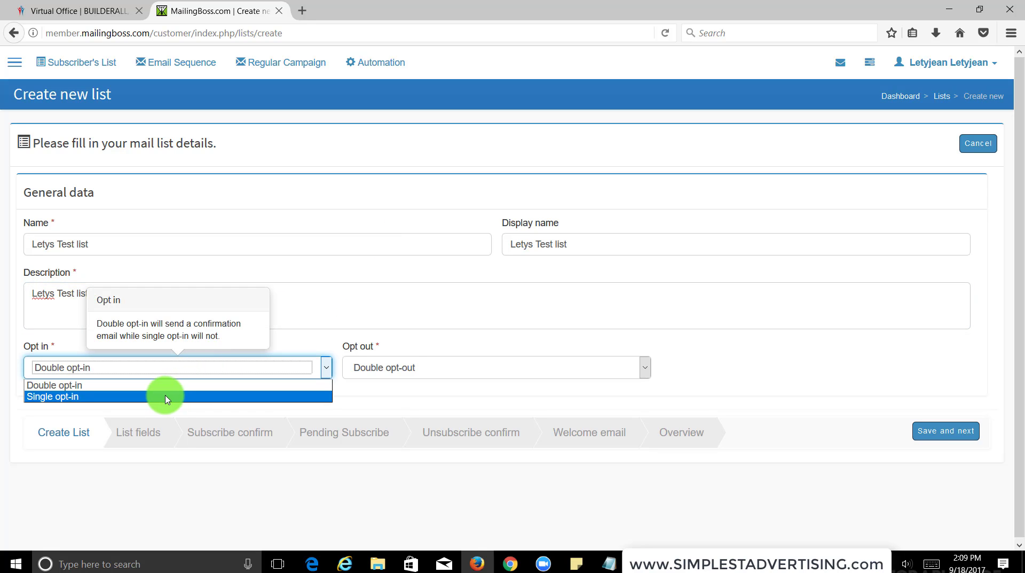
left_click(167, 396)
left_click(403, 370)
left_click(395, 395)
left_click(970, 432)
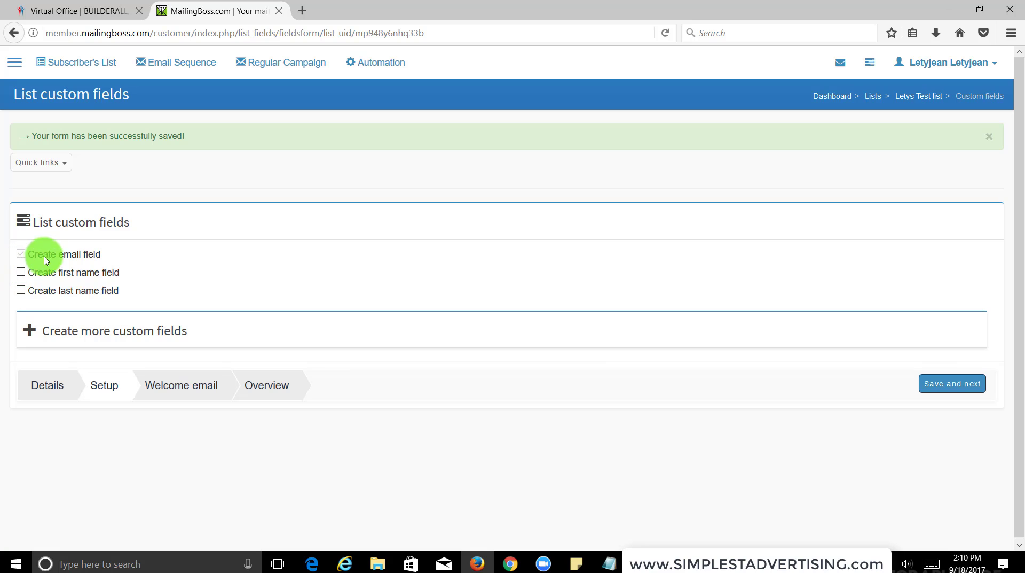
Keep only the email custom field and the default welcome email, saving each step.
left_click(21, 272)
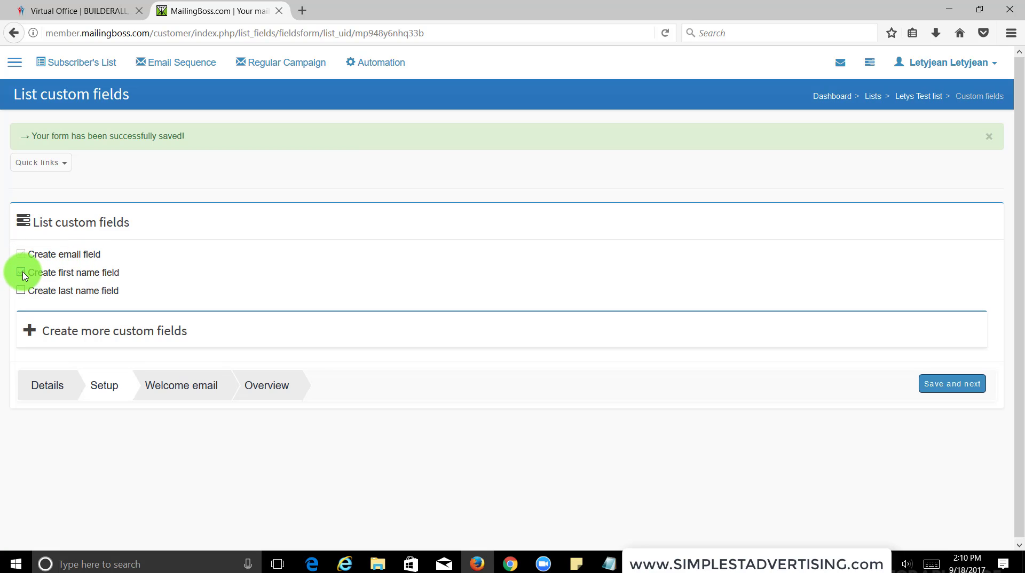
left_click(21, 272)
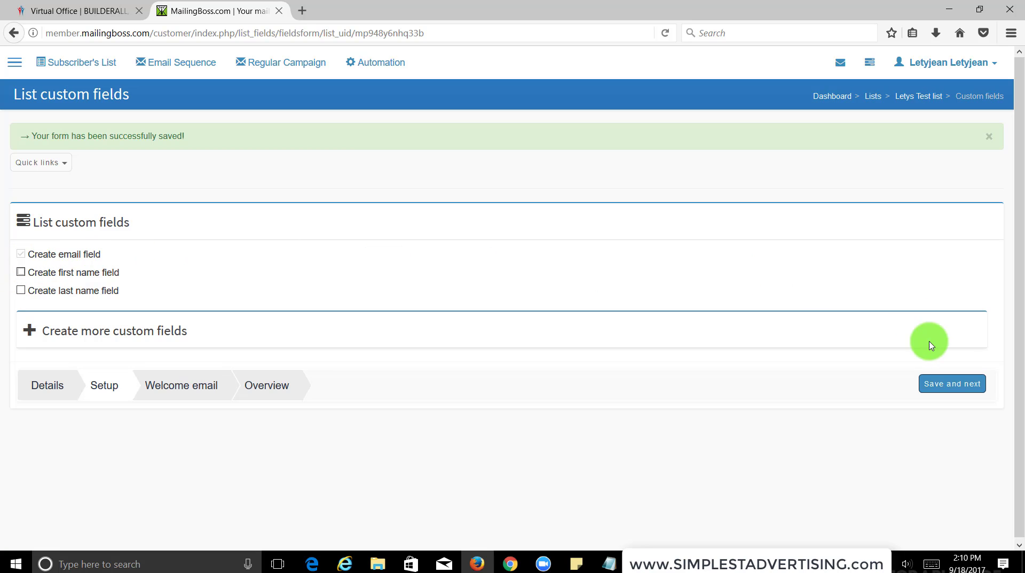
left_click(946, 382)
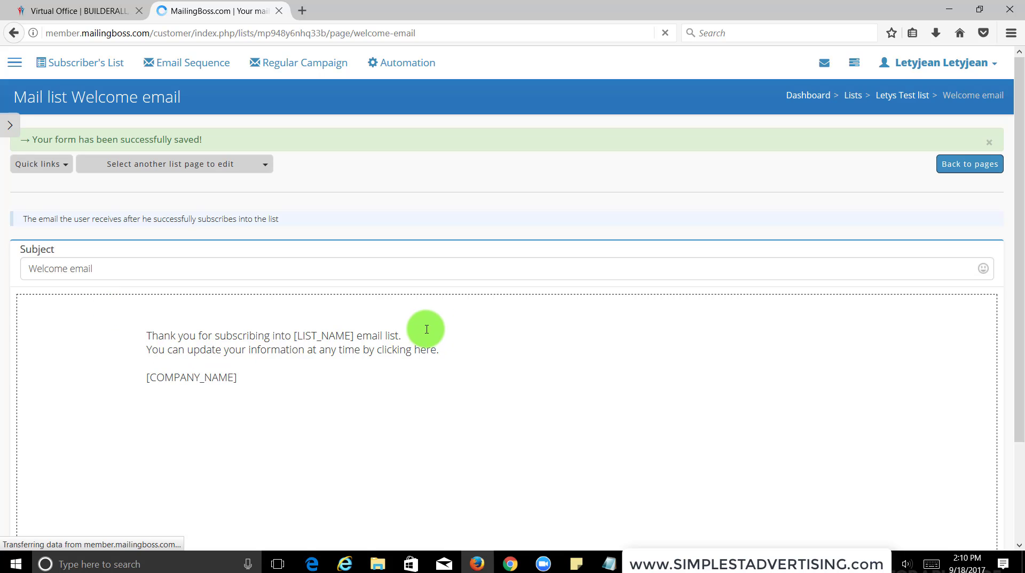
scroll(416, 322, "down", 1)
scroll(416, 322, "down", 2)
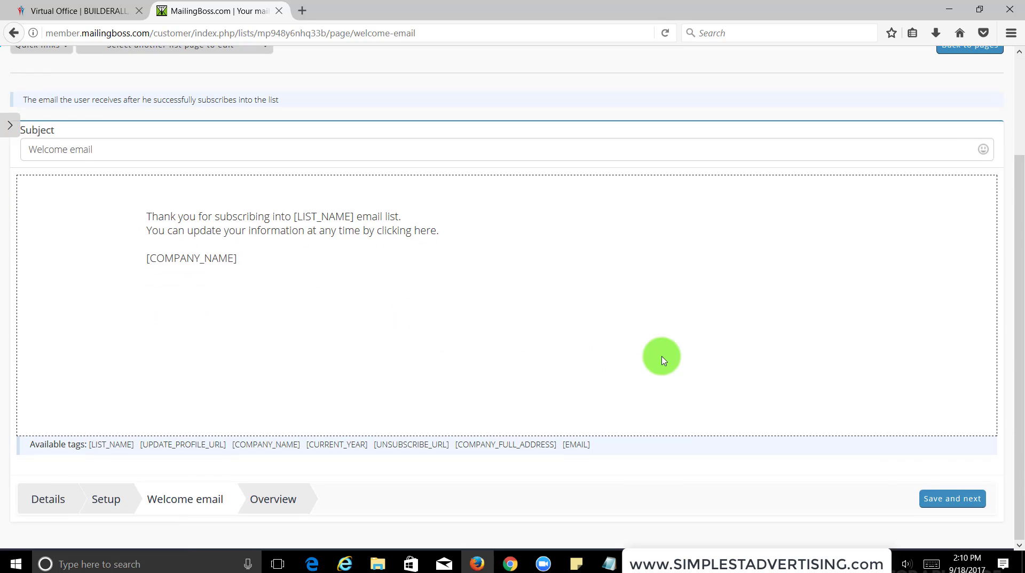
left_click(964, 502)
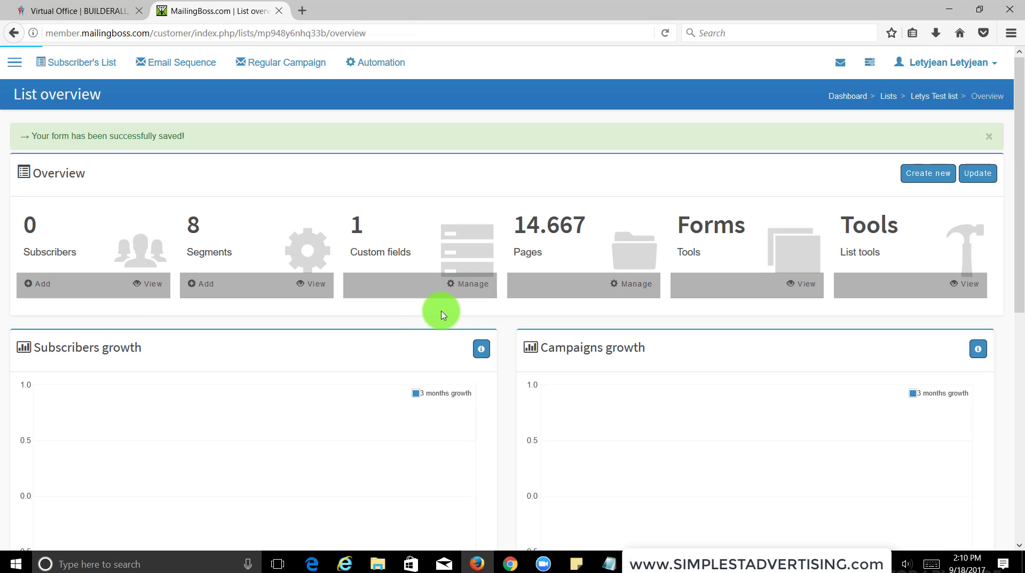
Open Subscriber's List to view Letys Test list next to E-mail Marketing.
left_click(56, 63)
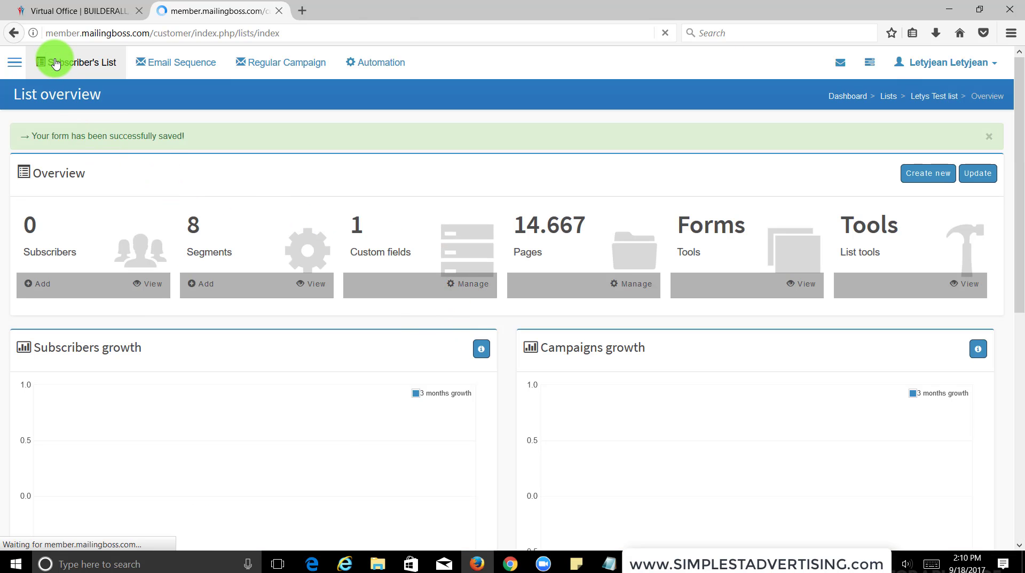